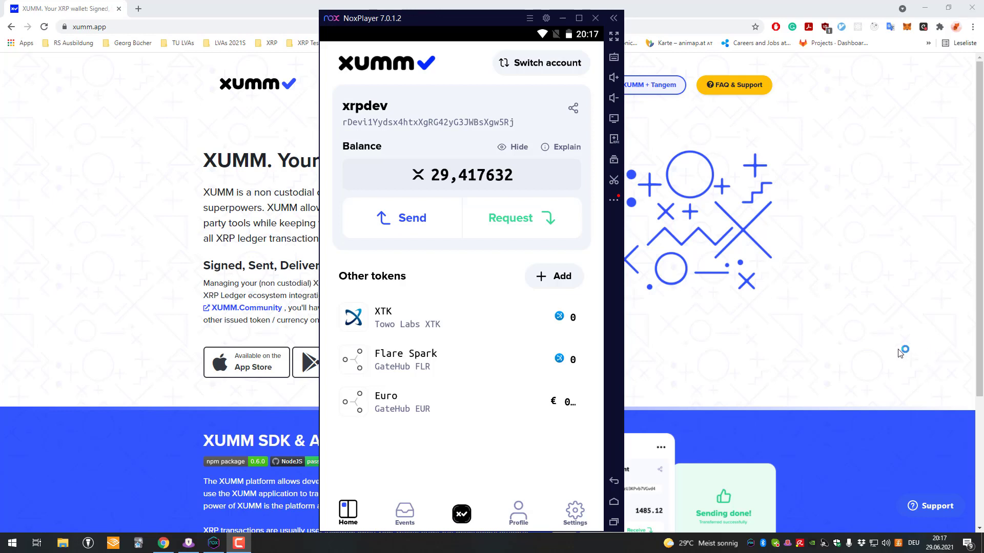
- Drag the XUMM home screen to show the xrpdev account's XRP balance and other tokens
{"action": "left_click_drag", "start_coordinate": [482, 26], "coordinate": [475, 19]}
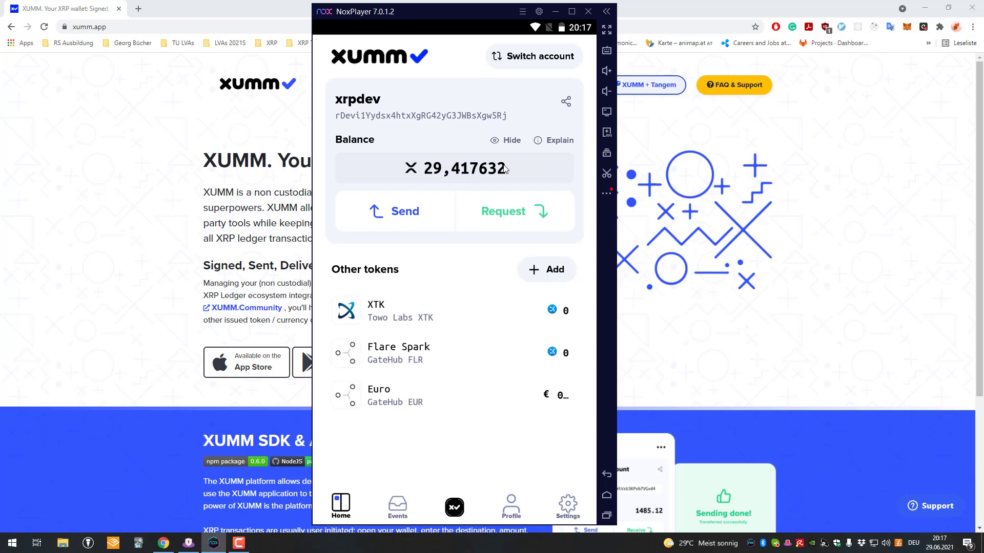
- Open the Add a token sheet and browse each exchange issuer's tokens, including CasinoCoin's
{"action": "left_click", "coordinate": [538, 281]}
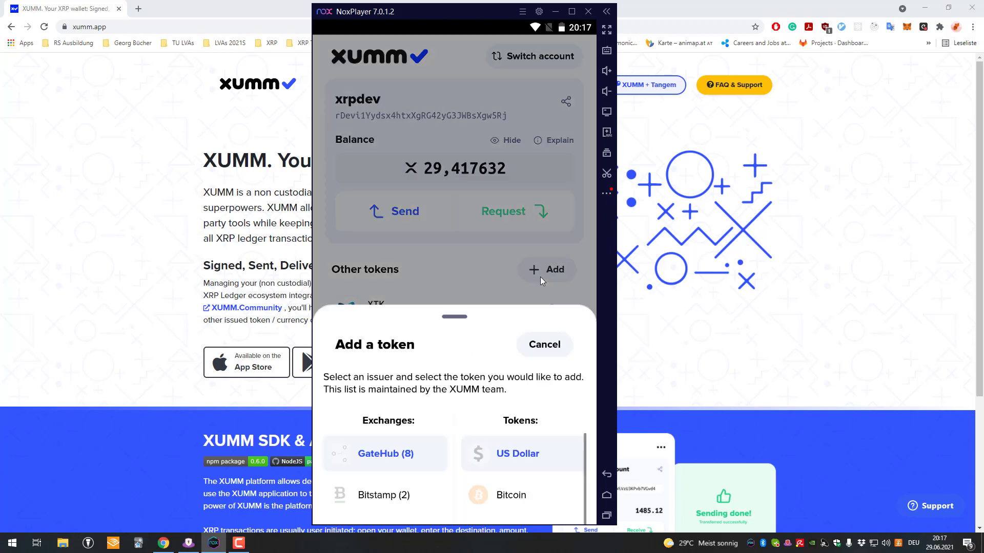
{"action": "left_click", "coordinate": [362, 274]}
{"action": "left_click", "coordinate": [400, 317]}
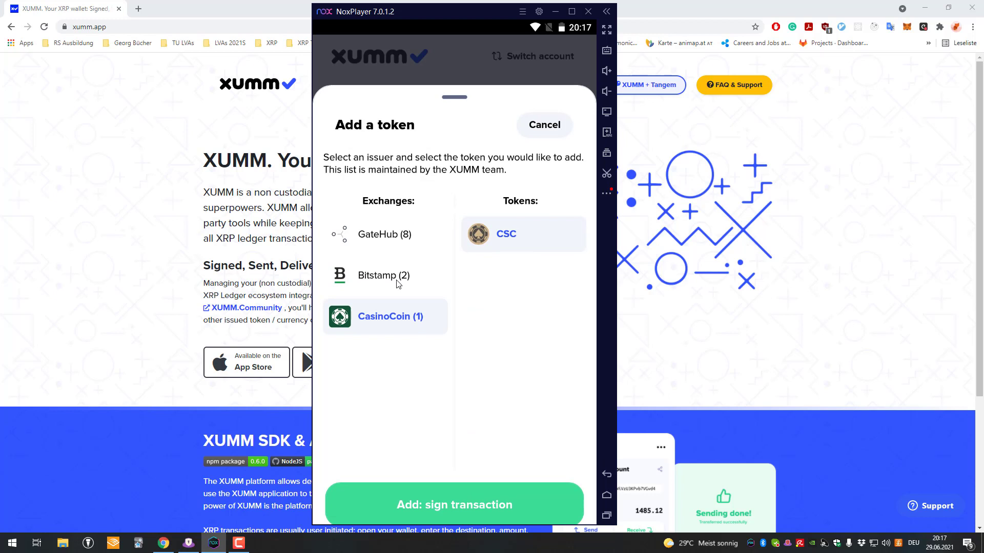
{"action": "left_click", "coordinate": [384, 234]}
{"action": "left_click", "coordinate": [396, 276]}
{"action": "left_click", "coordinate": [401, 316]}
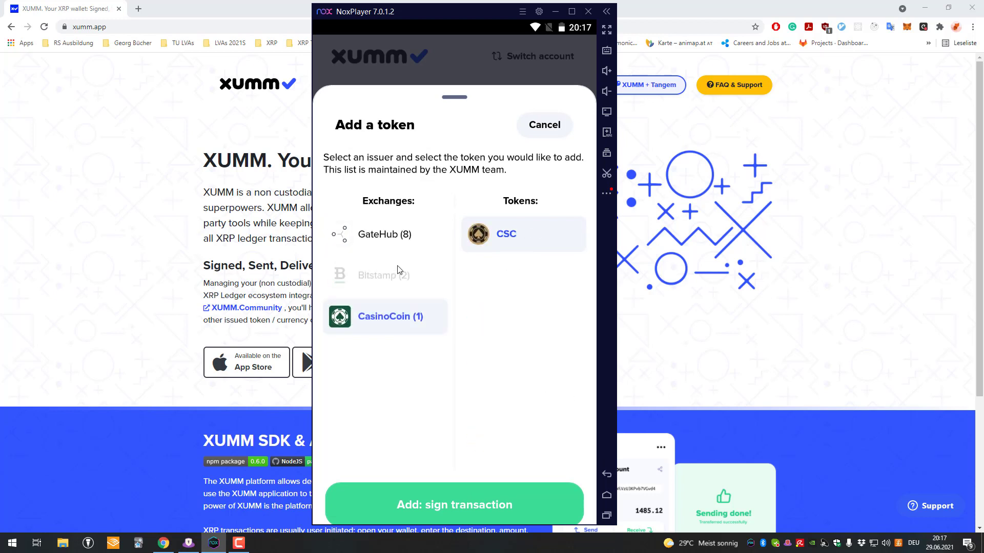
{"action": "left_click", "coordinate": [384, 235]}
{"action": "left_click", "coordinate": [395, 278]}
{"action": "left_click", "coordinate": [400, 316]}
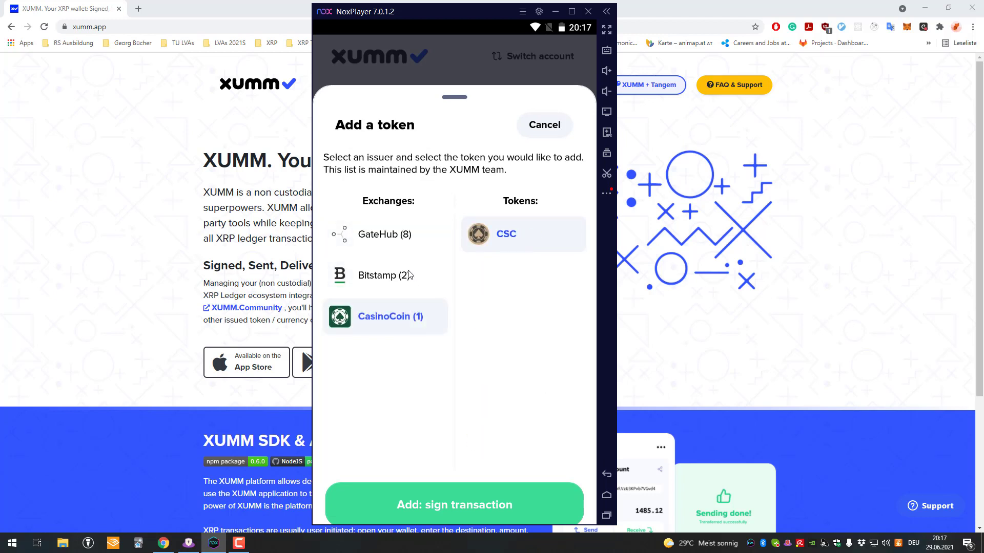
{"action": "left_click", "coordinate": [384, 235]}
{"action": "left_click", "coordinate": [395, 276]}
{"action": "left_click", "coordinate": [400, 316]}
- Check GateHub's and Bitstamp's tokens, then show CasinoCoin's CSC token
{"action": "left_click", "coordinate": [395, 277]}
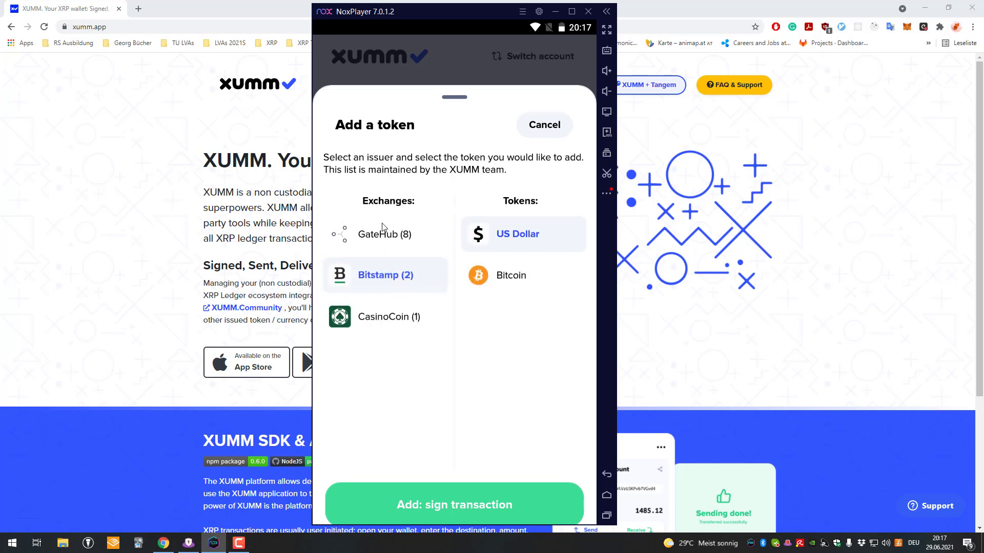
{"action": "left_click", "coordinate": [385, 235]}
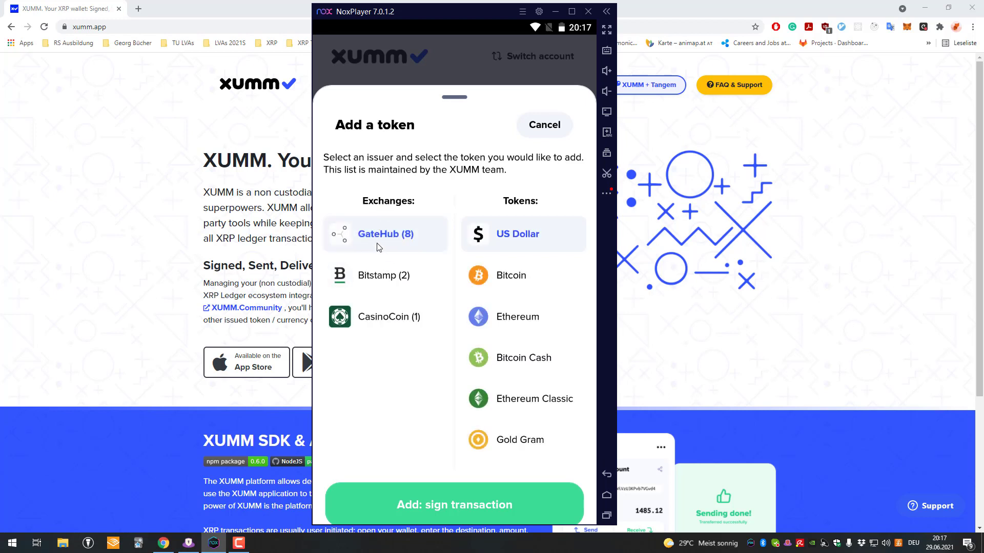
{"action": "scroll", "coordinate": [504, 315], "scroll_direction": "down", "scroll_amount": 3}
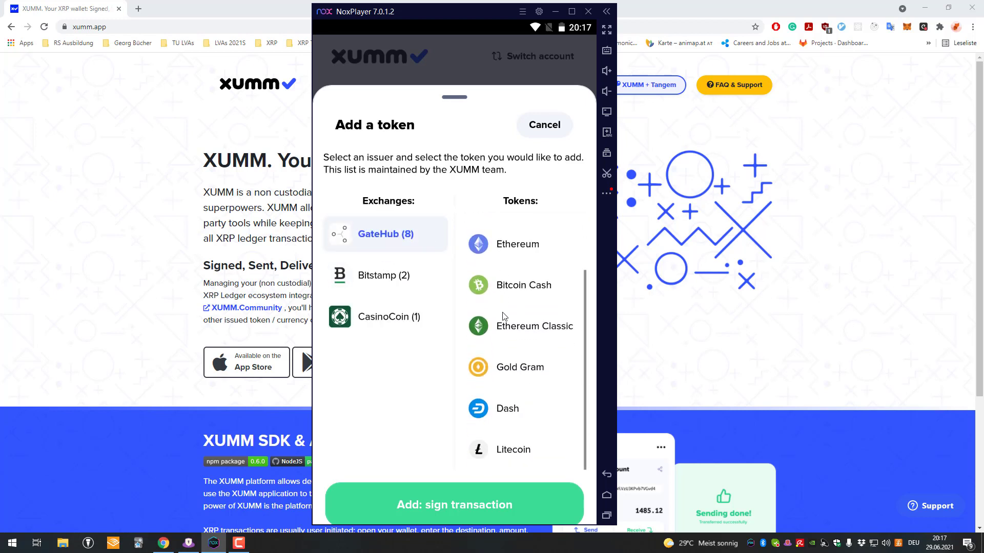
{"action": "left_click", "coordinate": [395, 275]}
{"action": "left_click", "coordinate": [514, 276]}
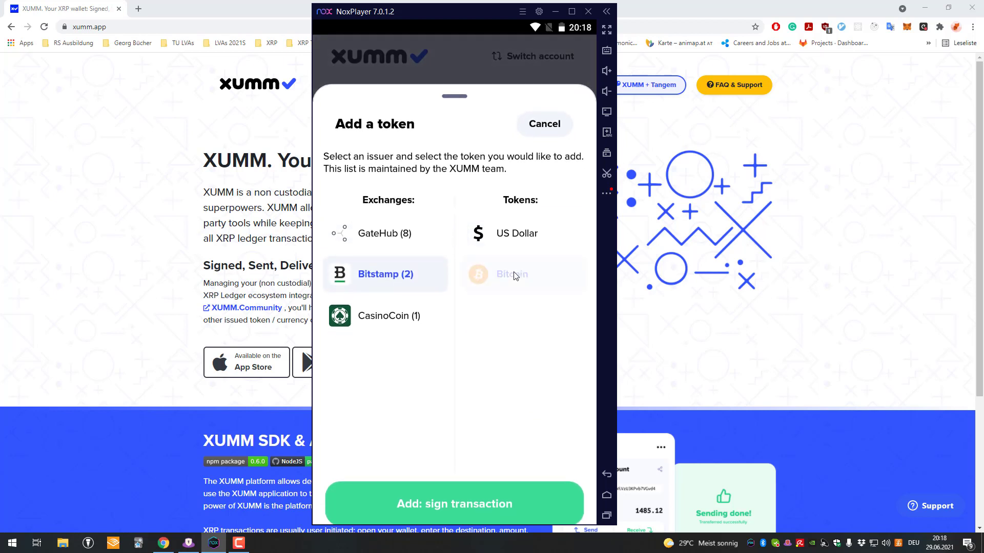
{"action": "left_click", "coordinate": [388, 315]}
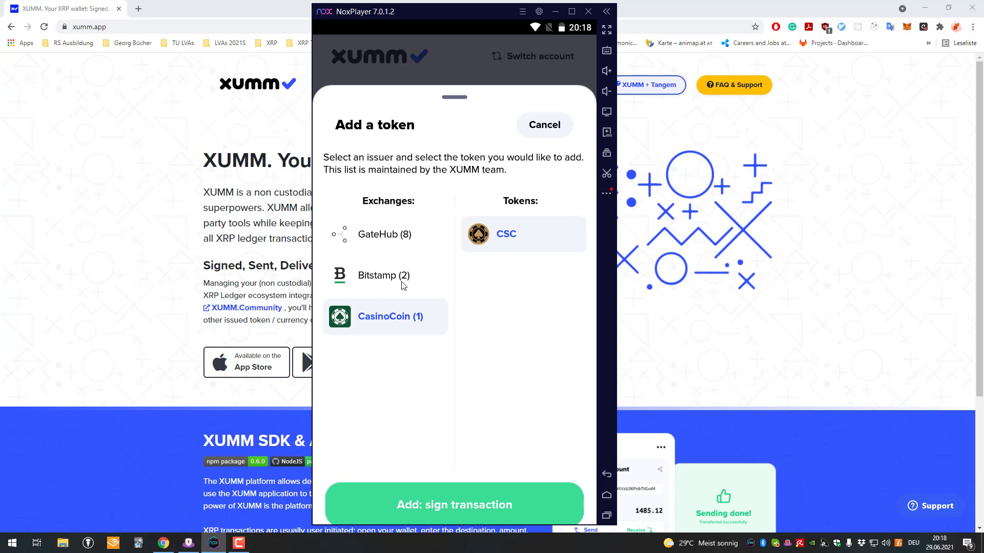
- Compare the issuers' token lists, checking GateHub before switching back to CasinoCoin CSC
{"action": "left_click", "coordinate": [384, 276]}
{"action": "left_click", "coordinate": [384, 235]}
{"action": "left_click", "coordinate": [384, 315]}
{"action": "left_click", "coordinate": [384, 234]}
{"action": "left_click", "coordinate": [385, 275]}
{"action": "left_click", "coordinate": [385, 316]}
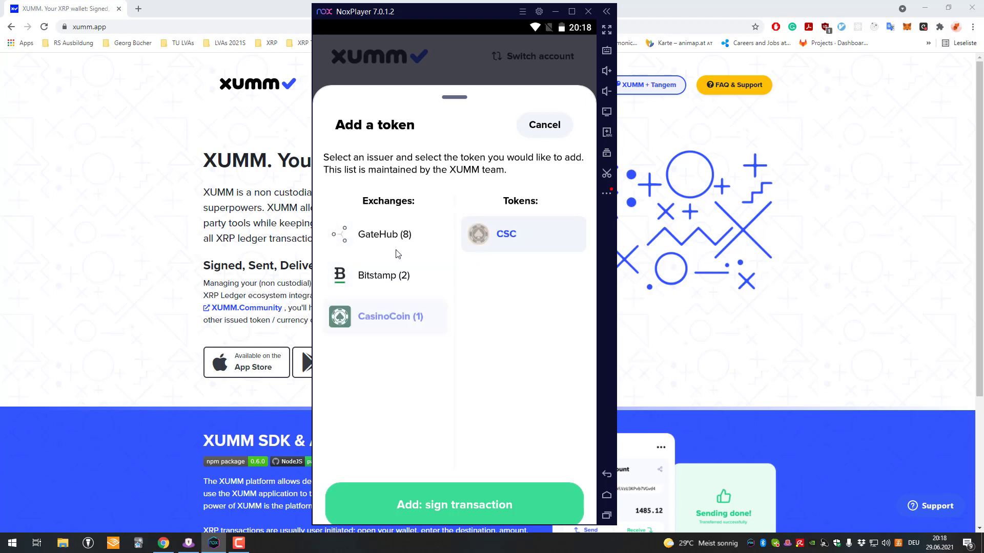
{"action": "left_click", "coordinate": [385, 235]}
{"action": "left_click", "coordinate": [385, 275]}
{"action": "left_click", "coordinate": [384, 315]}
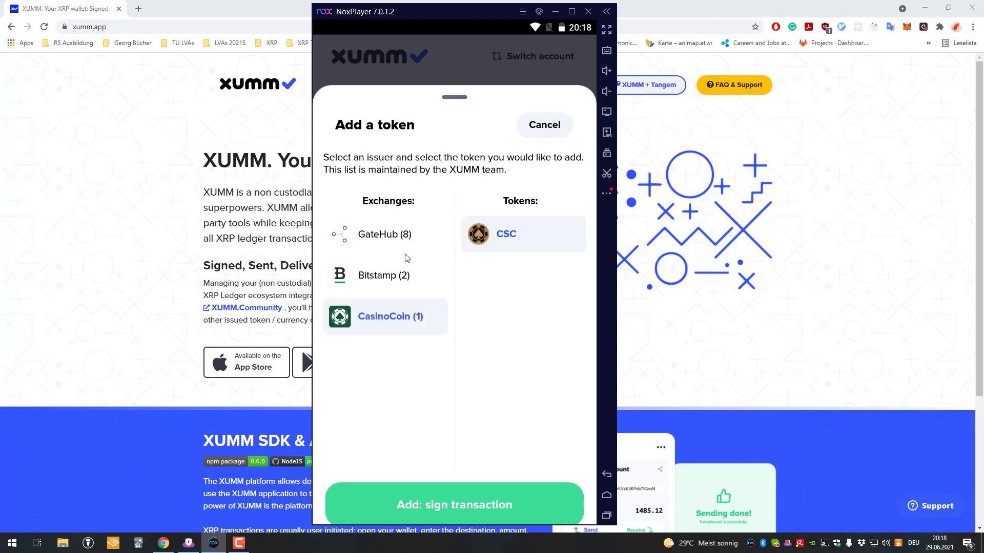
- Check Bitstamp's tokens again, then settle on CasinoCoin and select its CSC token
{"action": "left_click", "coordinate": [384, 235]}
{"action": "left_click", "coordinate": [384, 275]}
{"action": "left_click", "coordinate": [384, 316]}
{"action": "left_click", "coordinate": [388, 273]}
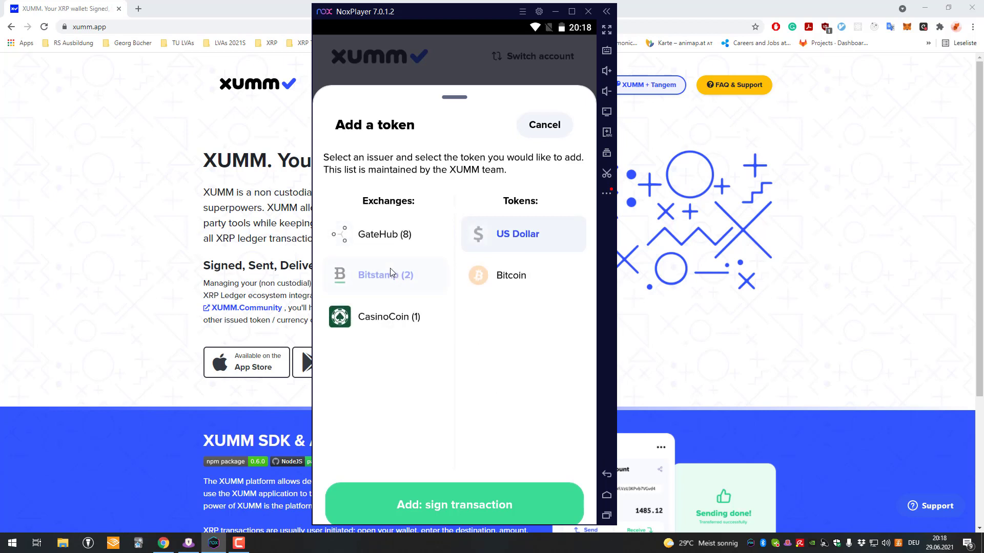
{"action": "left_click", "coordinate": [385, 235]}
{"action": "left_click", "coordinate": [385, 316]}
{"action": "left_click", "coordinate": [365, 315]}
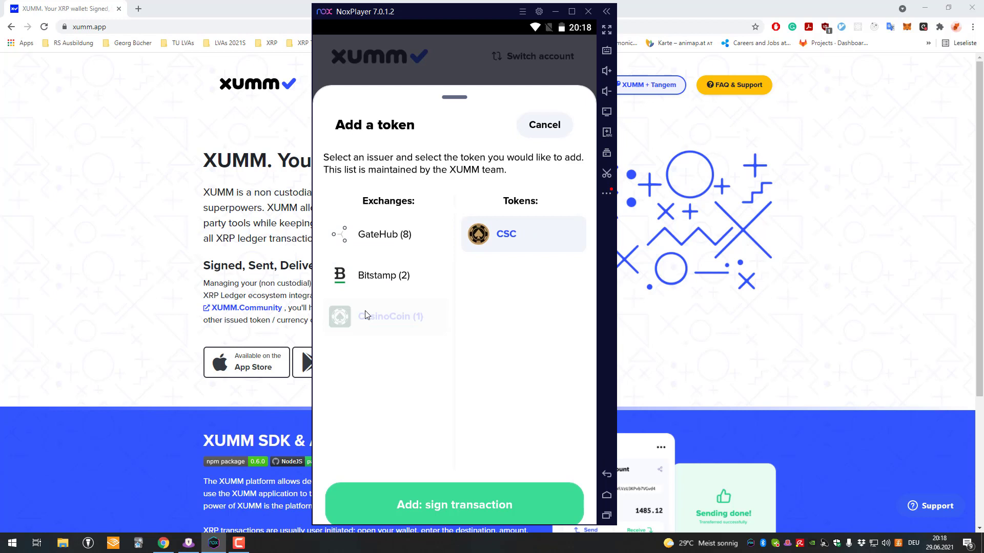
{"action": "left_click", "coordinate": [366, 315]}
{"action": "left_click", "coordinate": [502, 239]}
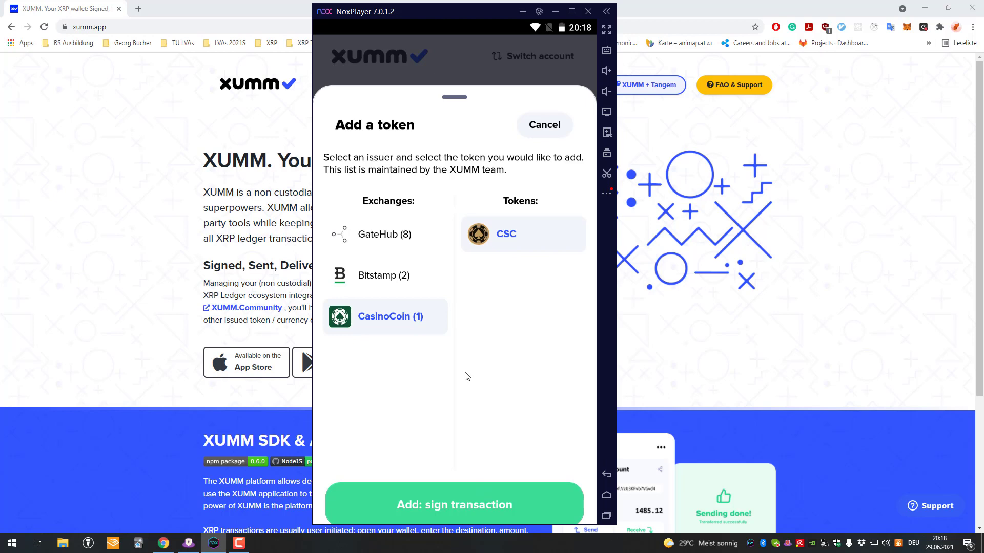
{"action": "scroll", "coordinate": [512, 399], "scroll_direction": "down", "scroll_amount": 3}
{"action": "scroll", "coordinate": [522, 394], "scroll_direction": "down", "scroll_amount": 2}
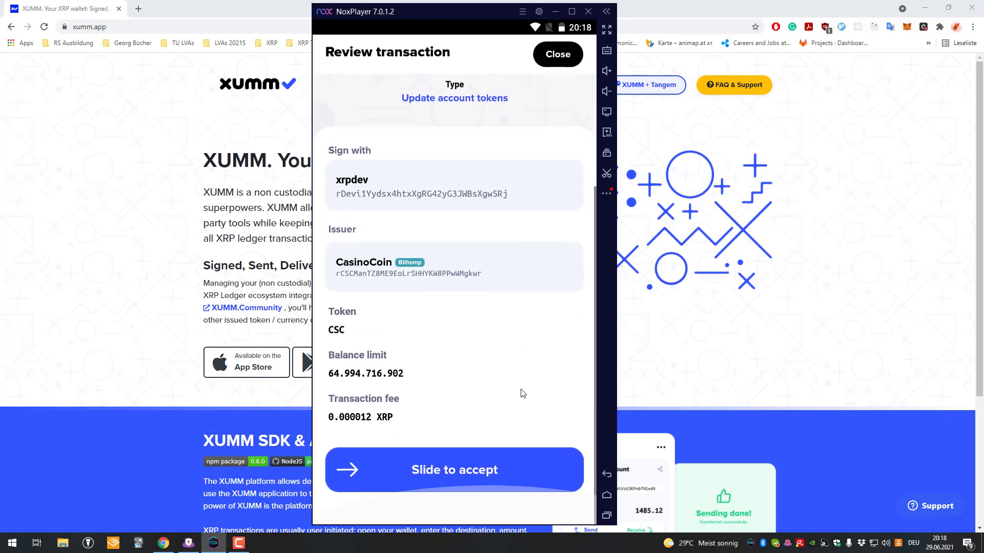
{"action": "scroll", "coordinate": [507, 346], "scroll_direction": "up", "scroll_amount": 3}
{"action": "scroll", "coordinate": [508, 262], "scroll_direction": "up", "scroll_amount": 3}
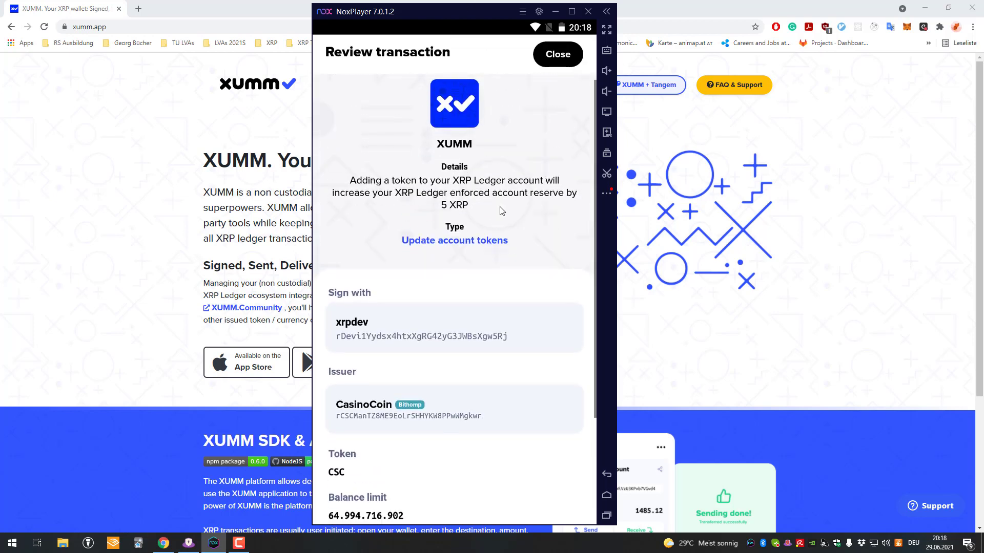
{"action": "scroll", "coordinate": [501, 211], "scroll_direction": "down", "scroll_amount": 2}
{"action": "scroll", "coordinate": [515, 209], "scroll_direction": "up", "scroll_amount": 1}
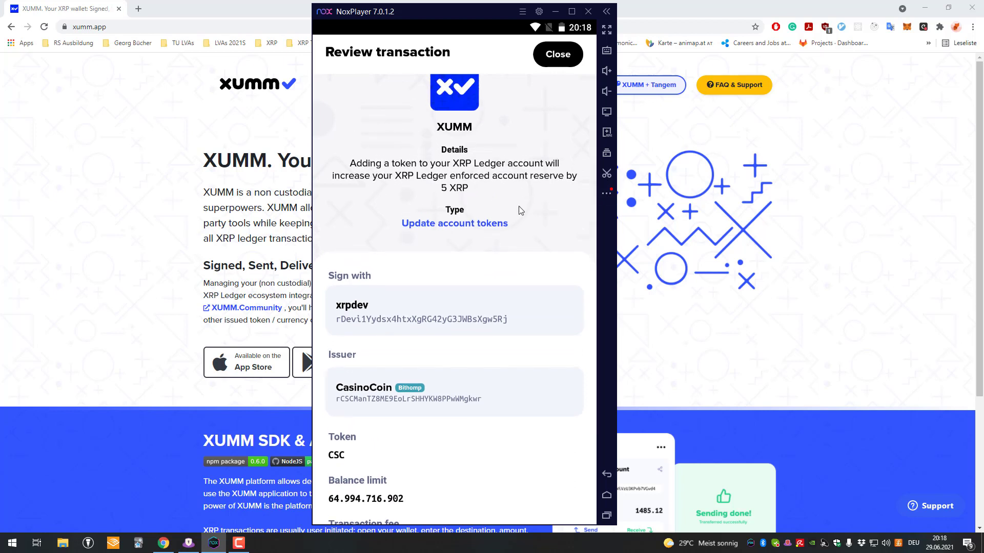
{"action": "scroll", "coordinate": [520, 210], "scroll_direction": "up", "scroll_amount": 1}
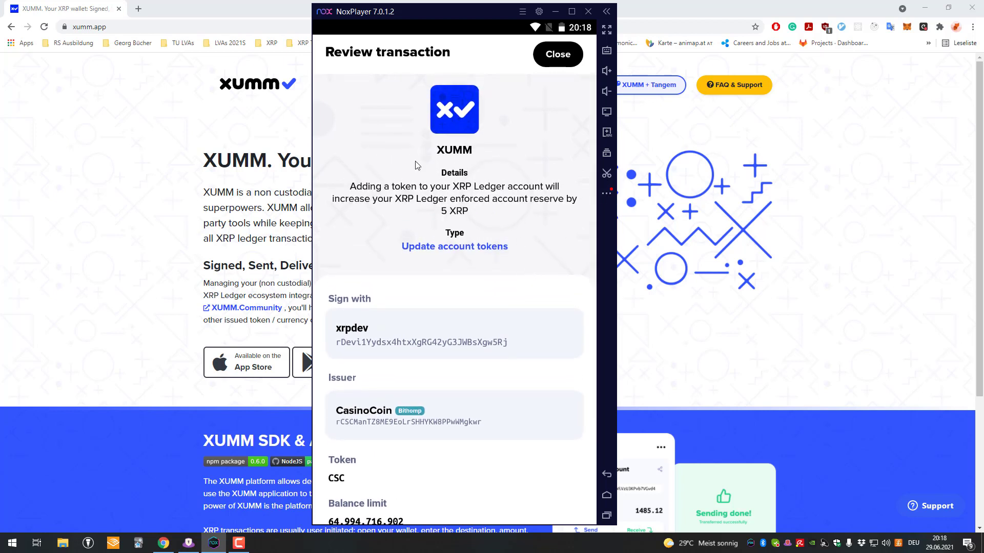
{"action": "scroll", "coordinate": [418, 184], "scroll_direction": "down", "scroll_amount": 2}
{"action": "scroll", "coordinate": [430, 208], "scroll_direction": "down", "scroll_amount": 1}
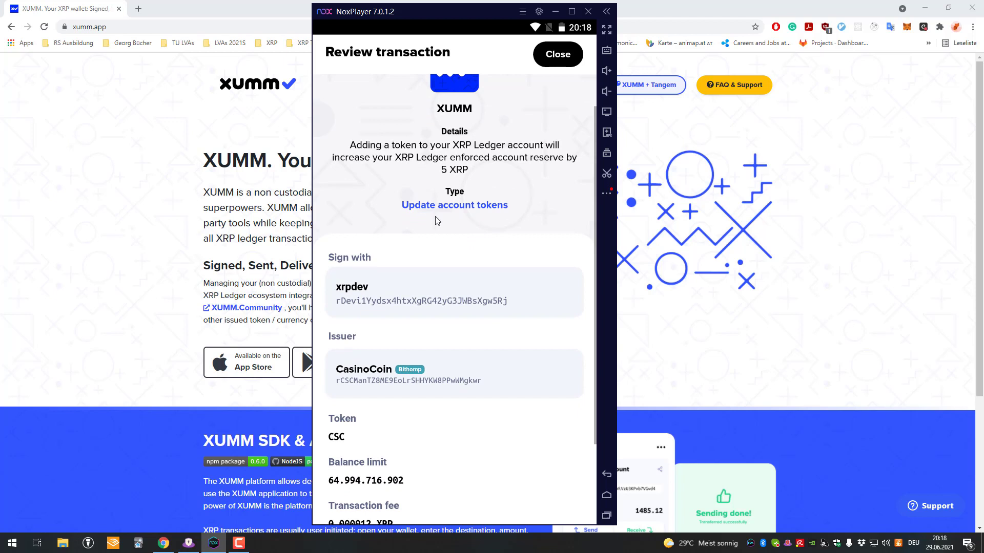
{"action": "scroll", "coordinate": [454, 316], "scroll_direction": "down", "scroll_amount": 3}
{"action": "scroll", "coordinate": [453, 315], "scroll_direction": "down", "scroll_amount": 1}
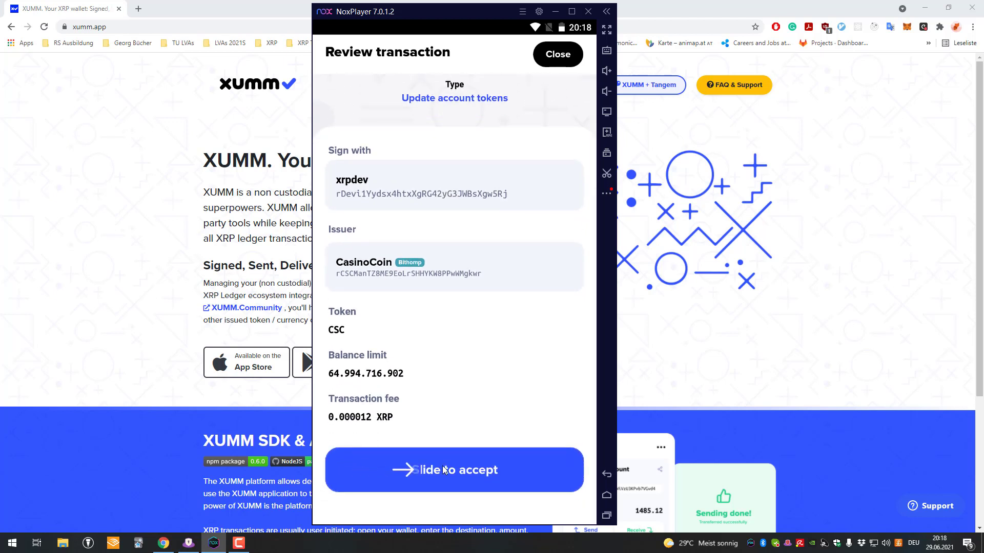
- Slide to accept the CasinoCoin CSC trust line after reviewing its limit and fee
{"action": "left_click_drag", "start_coordinate": [407, 469], "coordinate": [561, 469]}
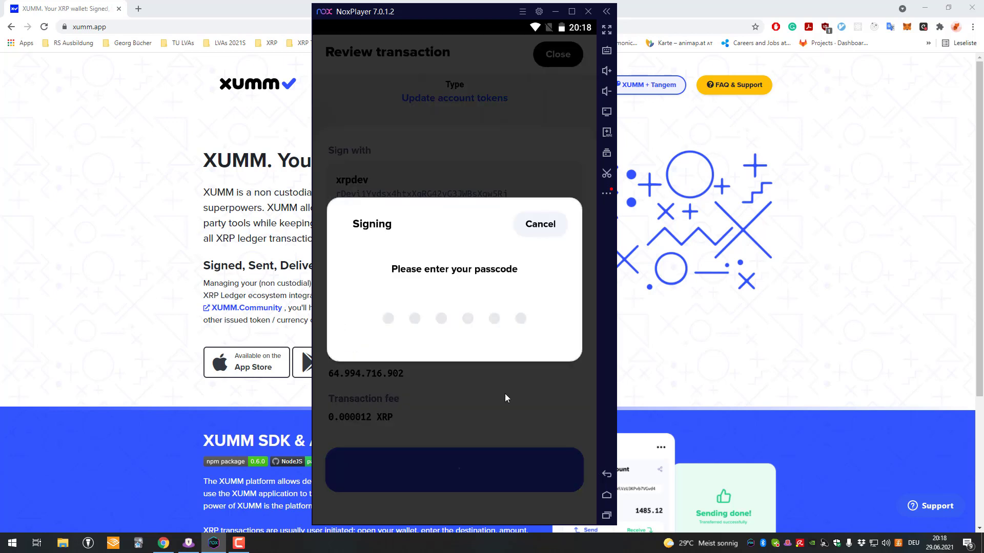
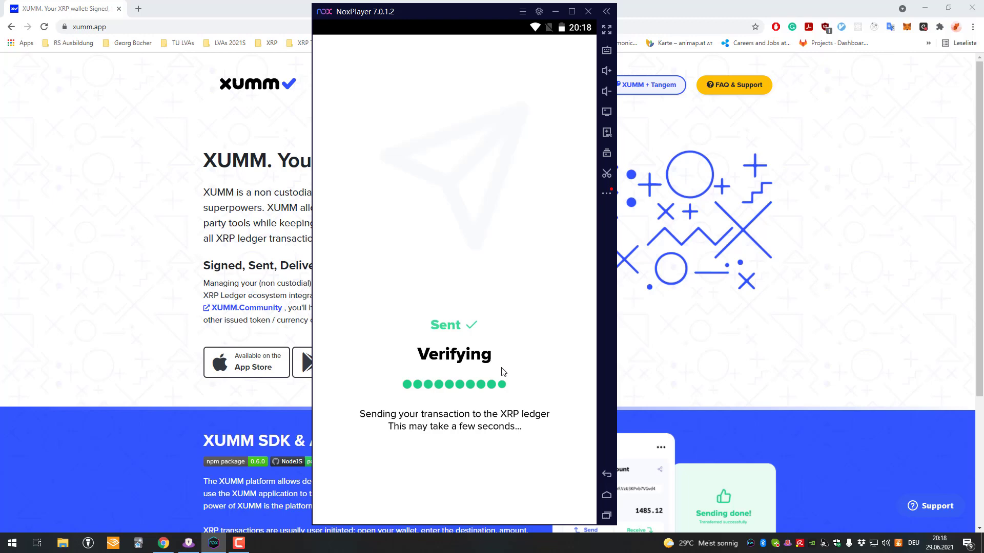
- Close the success screen once the CSC trust line transaction is submitted
{"action": "left_click", "coordinate": [498, 482]}
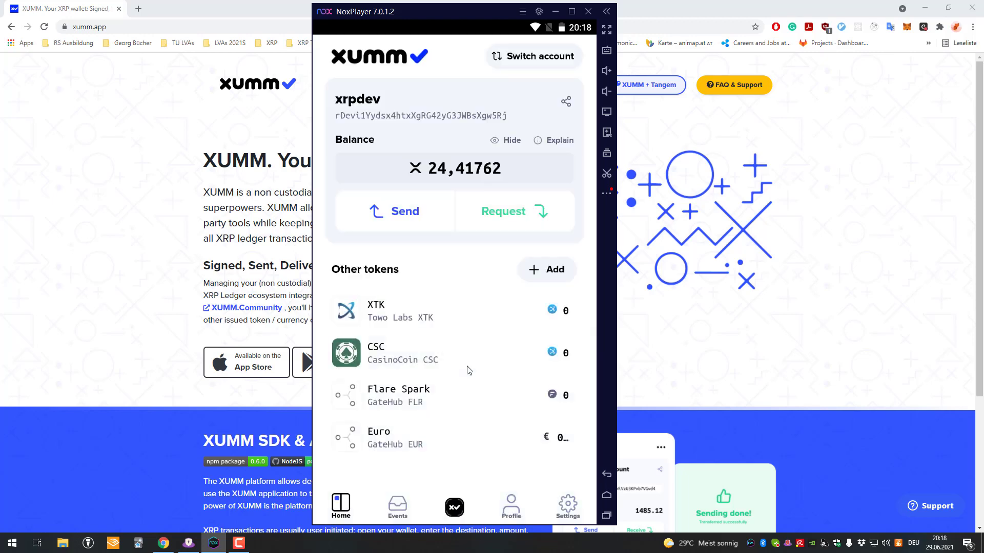
- Open the CSC token's details, close them, and reopen the CSC action sheet
{"action": "left_click", "coordinate": [438, 356]}
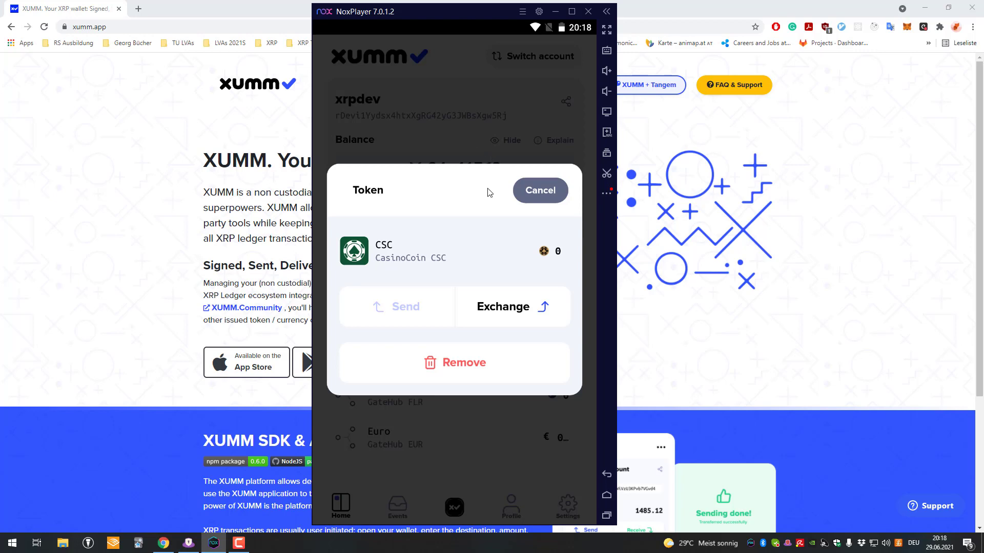
{"action": "left_click", "coordinate": [531, 190]}
{"action": "left_click", "coordinate": [438, 358]}
- Preview a 1 XRP to CSC exchange, then swap direction to quote 150 CSC
{"action": "left_click", "coordinate": [500, 307]}
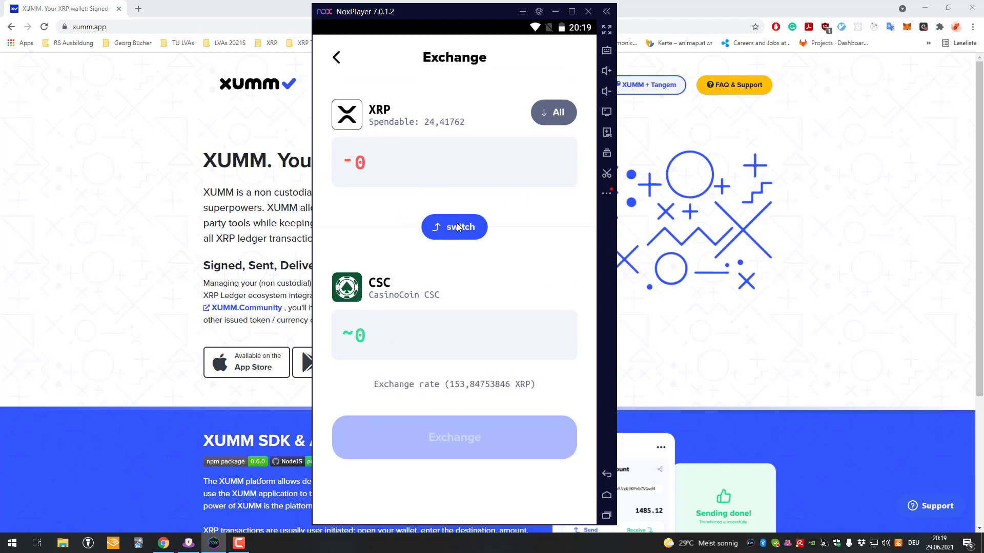
{"action": "type", "text": "1"}
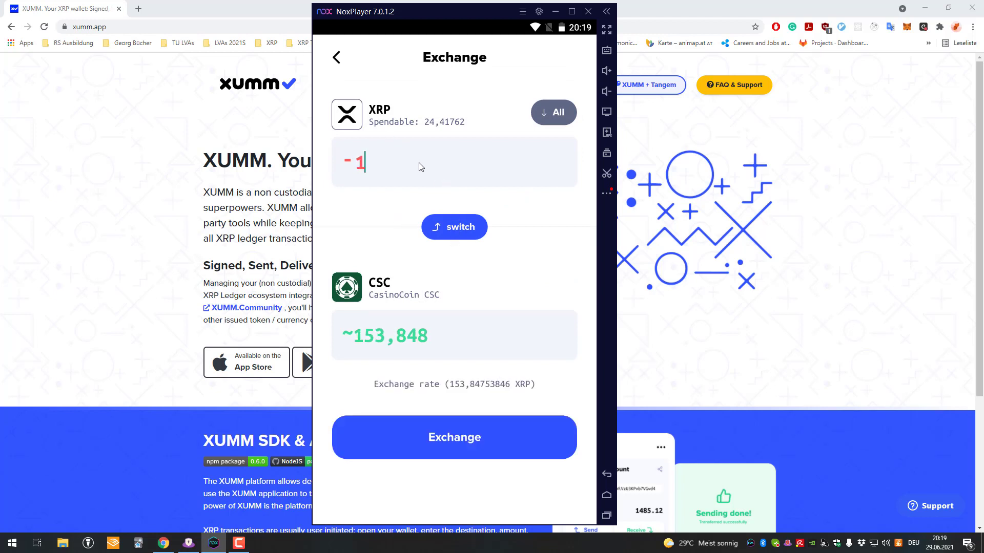
{"action": "left_click", "coordinate": [454, 438]}
{"action": "left_click", "coordinate": [455, 227]}
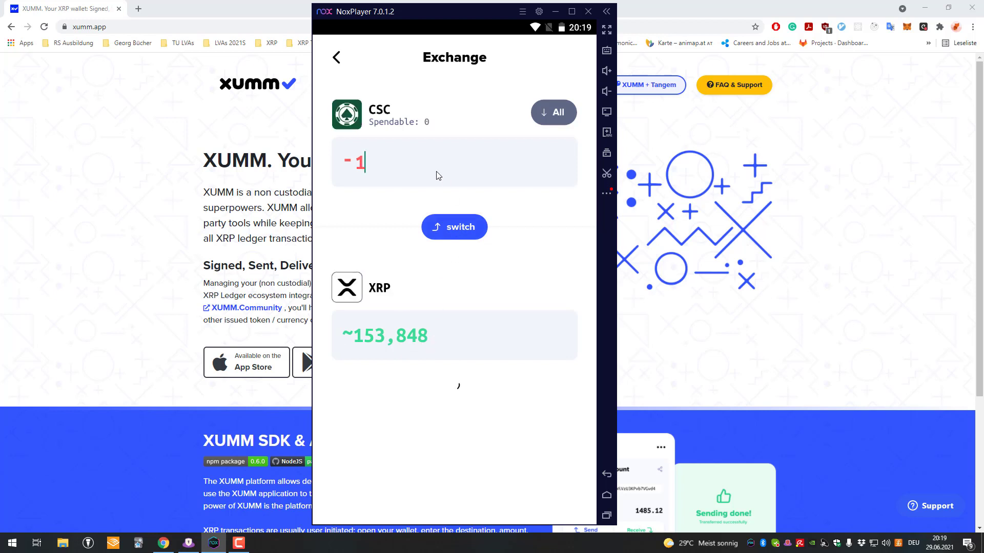
{"action": "type", "text": "50"}
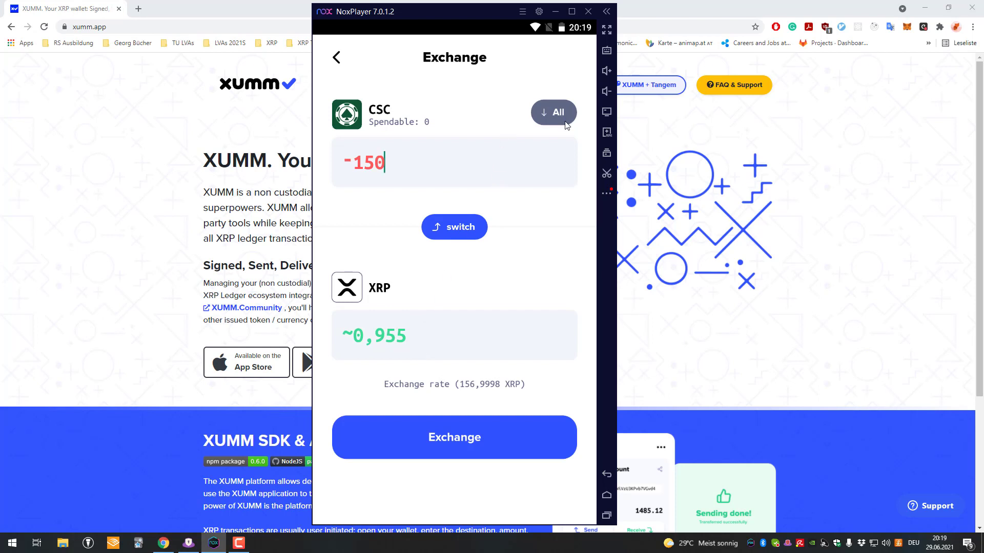
- Leave the exchange preview, then open and cancel the CSC token dialog twice before reopening it
{"action": "left_click", "coordinate": [335, 56]}
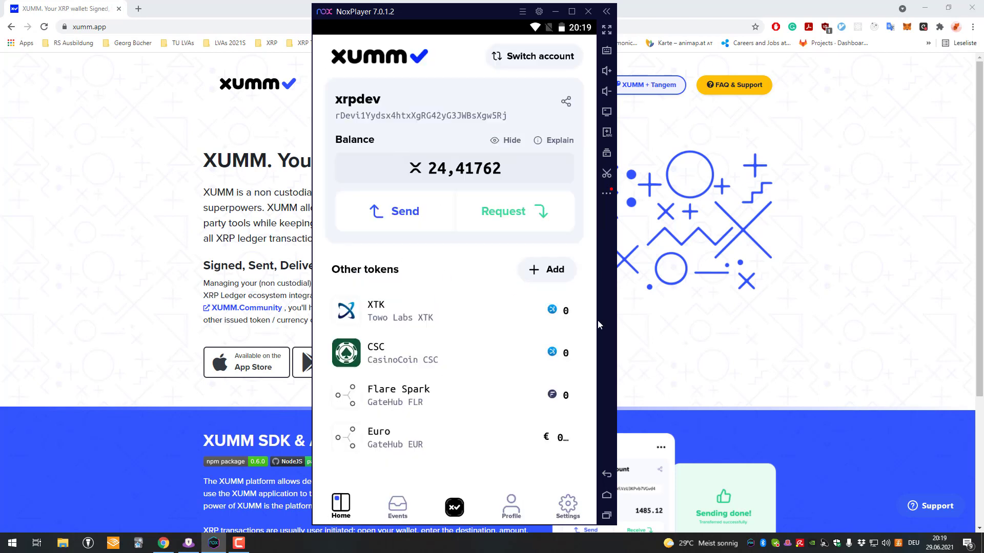
{"action": "left_click", "coordinate": [443, 363]}
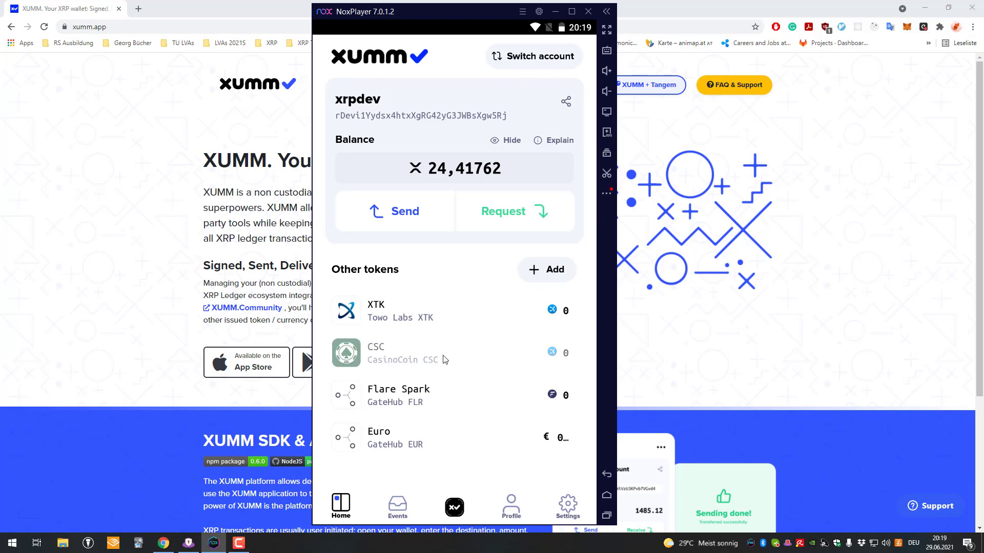
{"action": "left_click", "coordinate": [530, 190]}
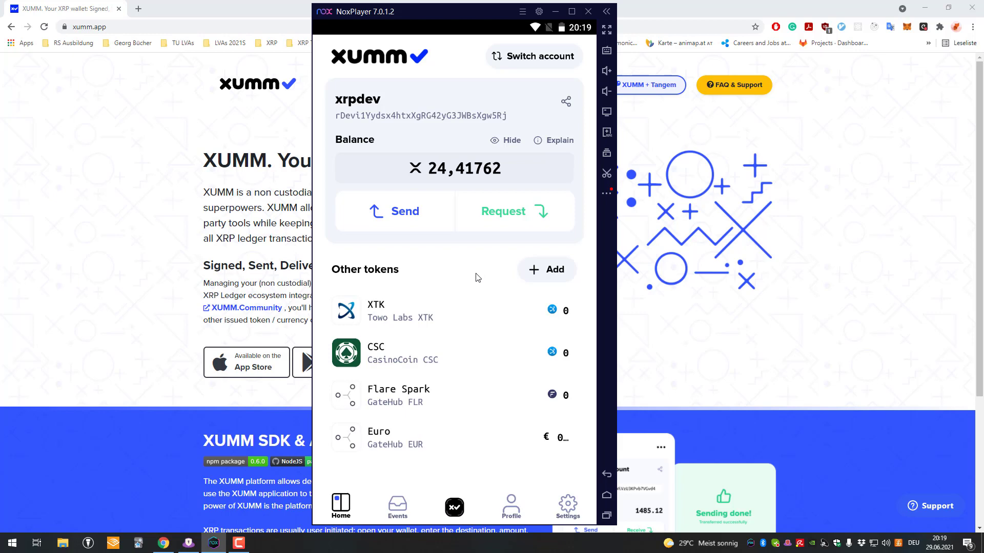
{"action": "left_click", "coordinate": [434, 351]}
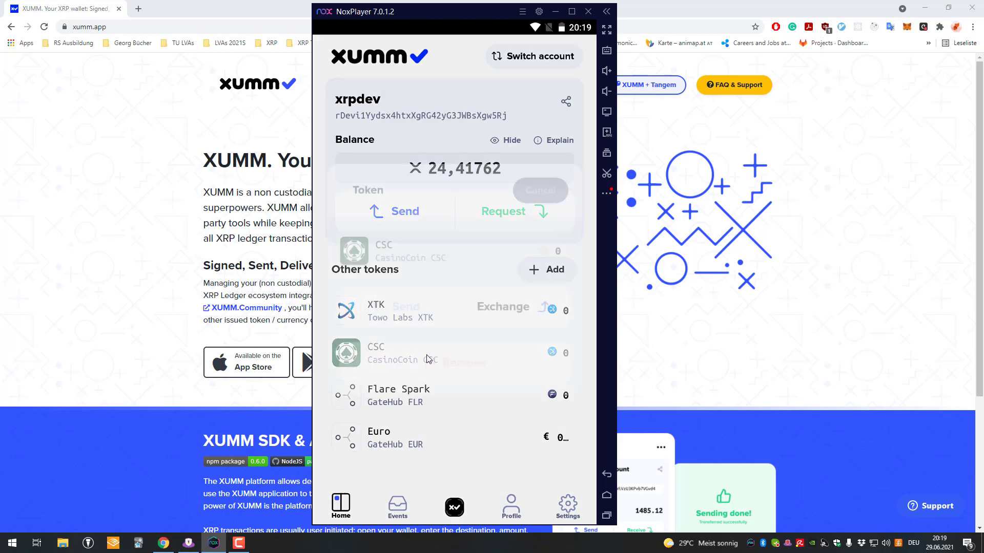
{"action": "left_click", "coordinate": [530, 190]}
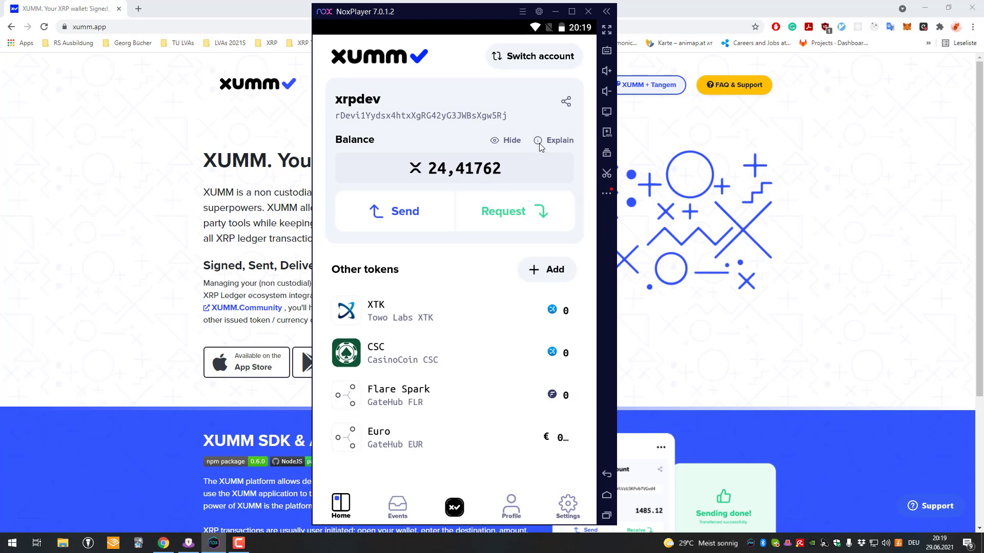
{"action": "left_click", "coordinate": [455, 360]}
- Confirm removing the CSC token with YES, I'M SURE and dismiss the success message
{"action": "left_click", "coordinate": [434, 364]}
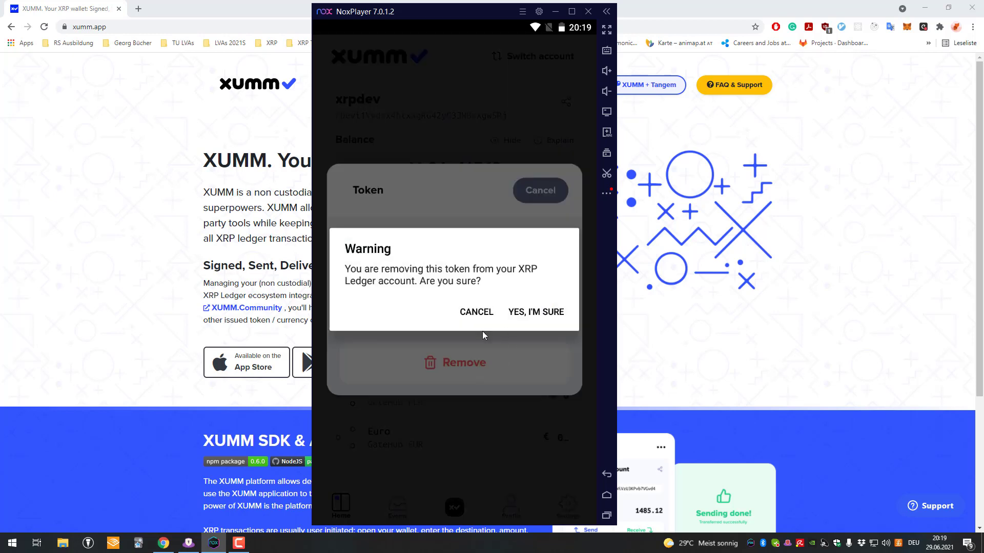
{"action": "left_click", "coordinate": [535, 312]}
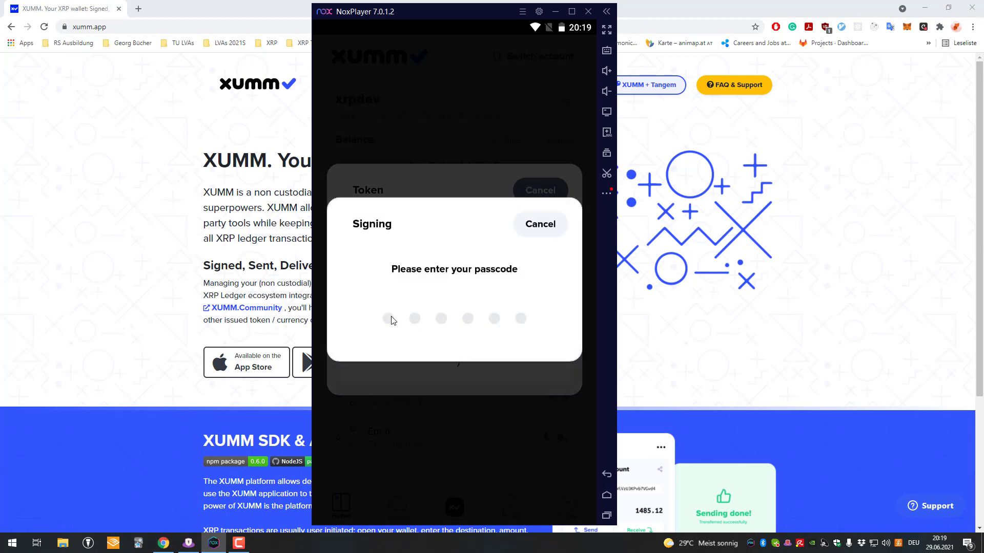
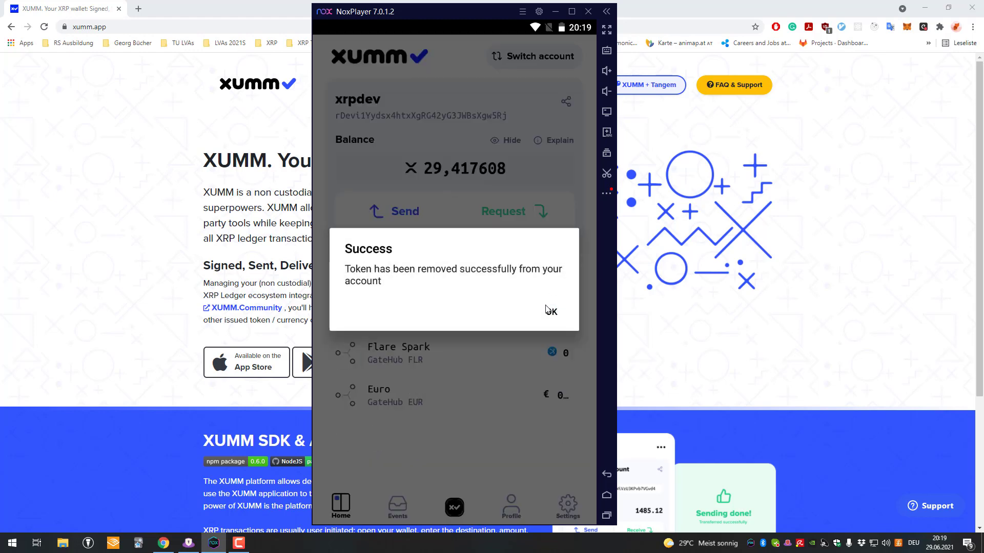
{"action": "left_click", "coordinate": [549, 307]}
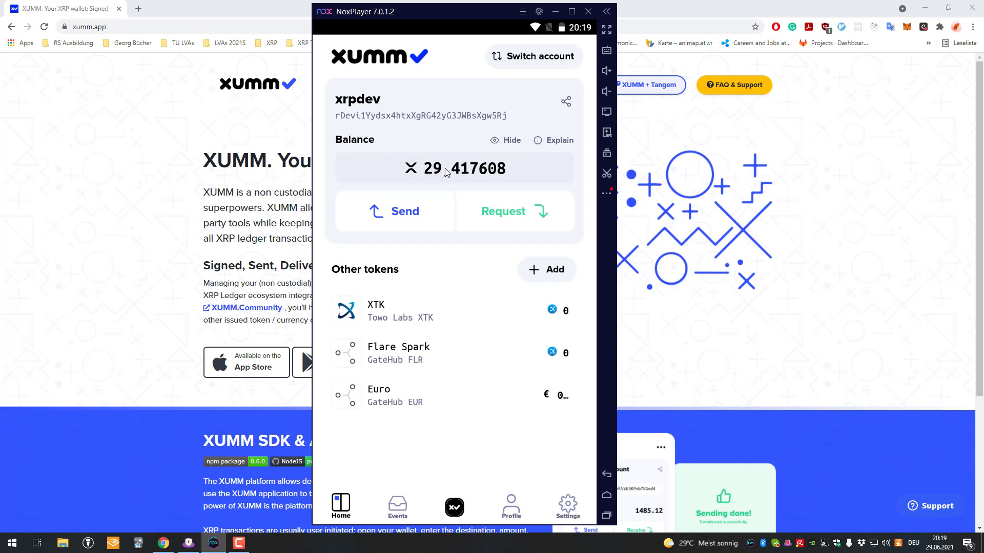